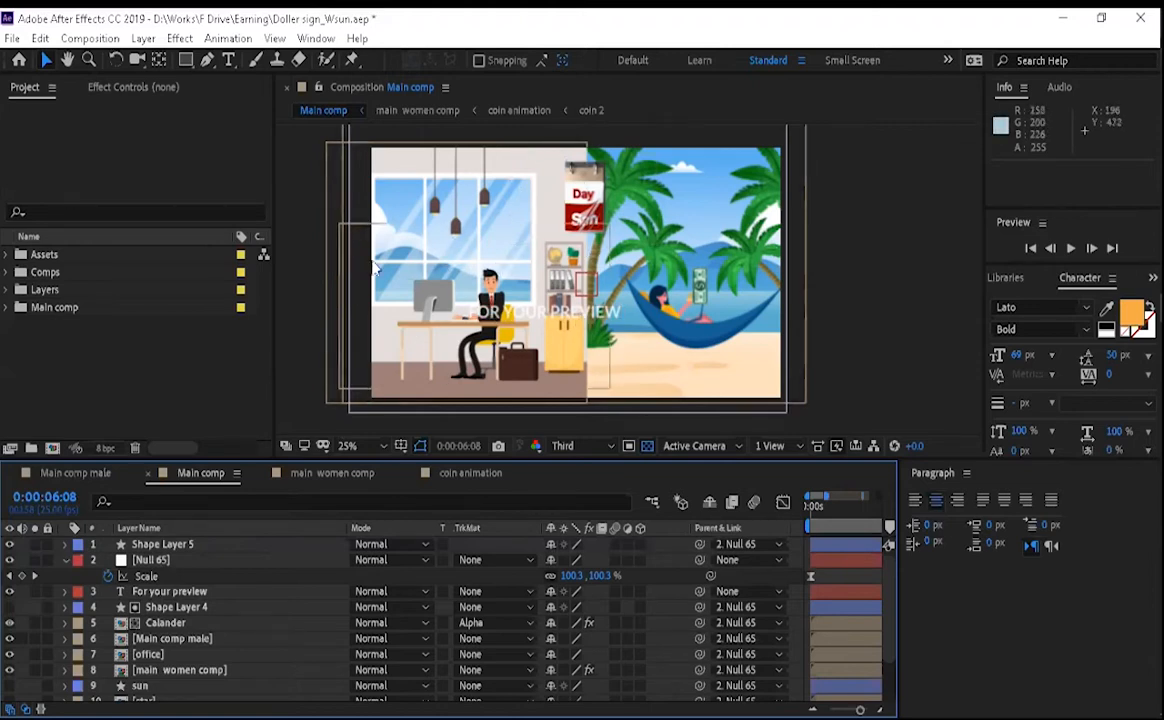
- Hide the For your preview text layer and collapse the Null 65 layer's properties
left_click(9, 592)
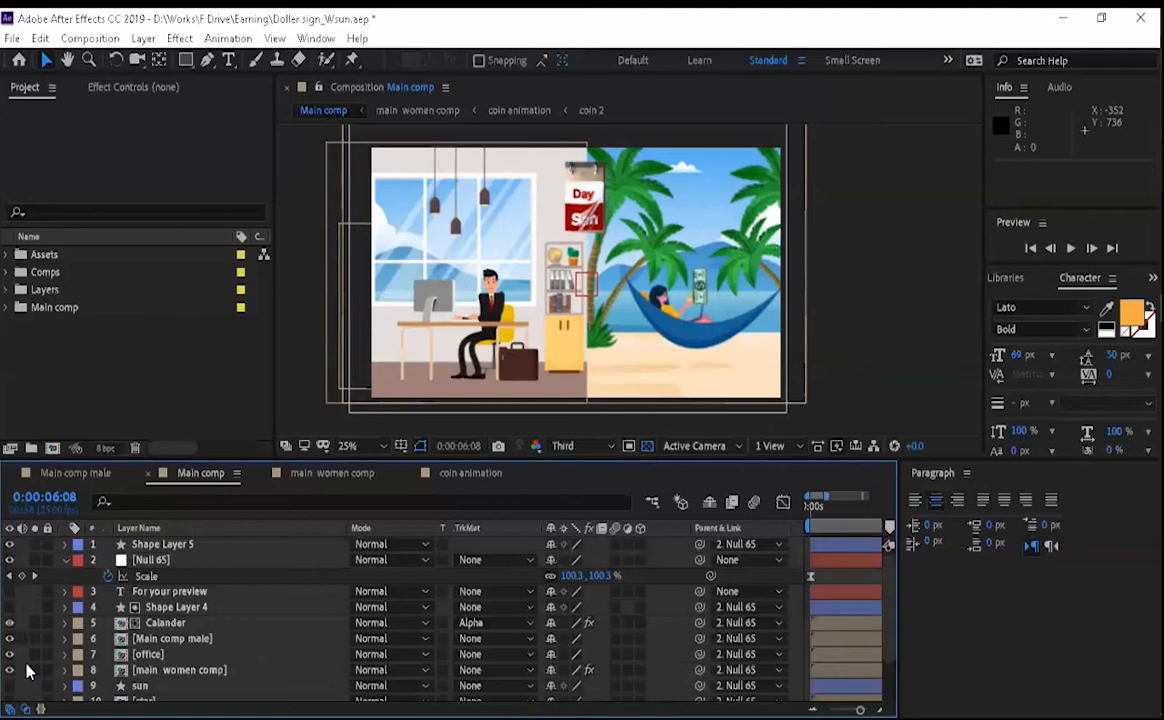
left_click(150, 639)
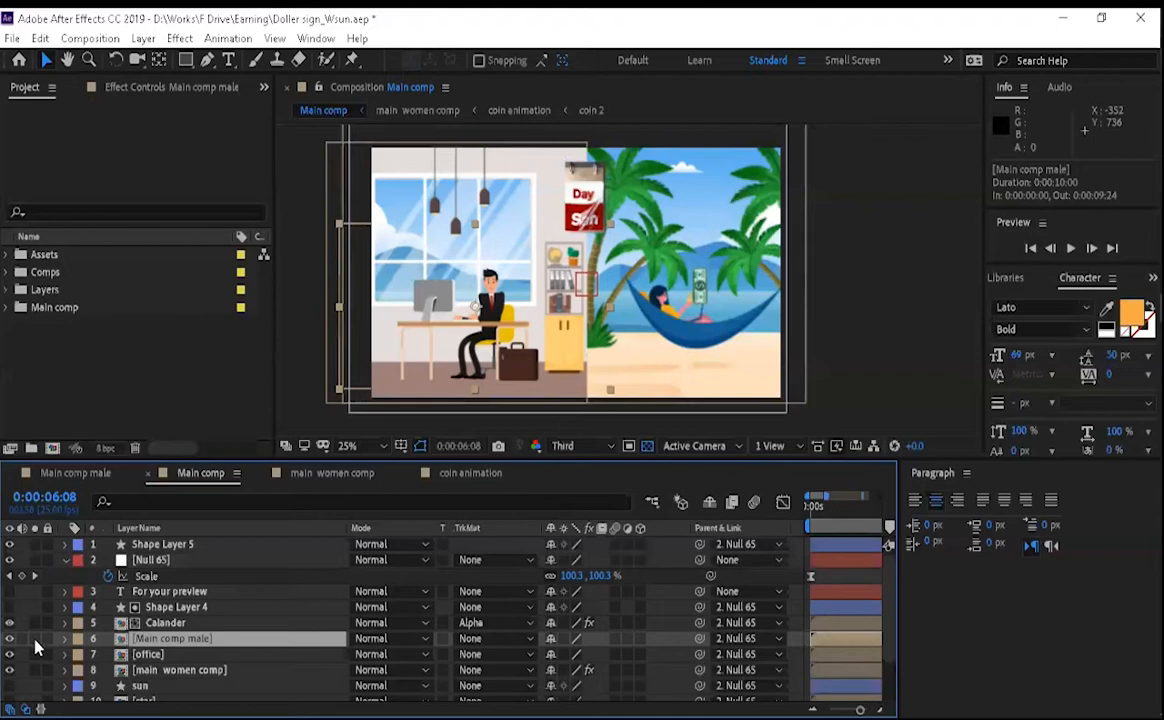
left_click(65, 560)
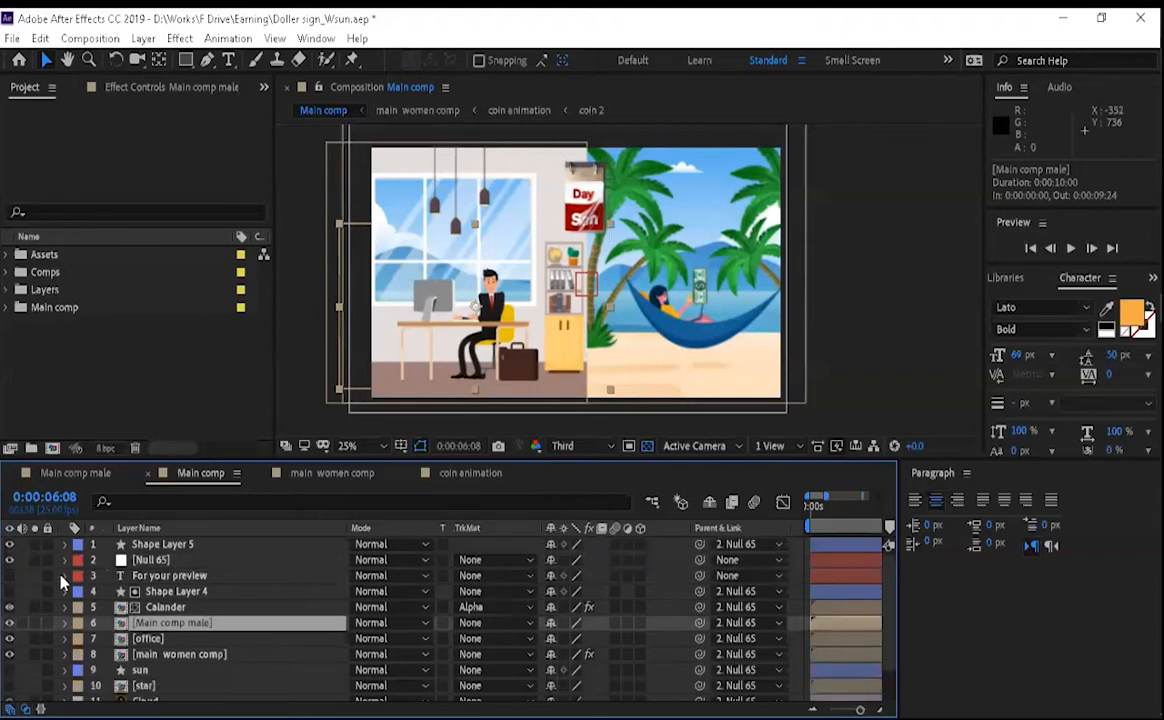
- Try the visibility, solo and lock switches of the Main comp male layer, restoring each one
left_click(9, 624)
left_click(9, 624)
left_click(35, 623)
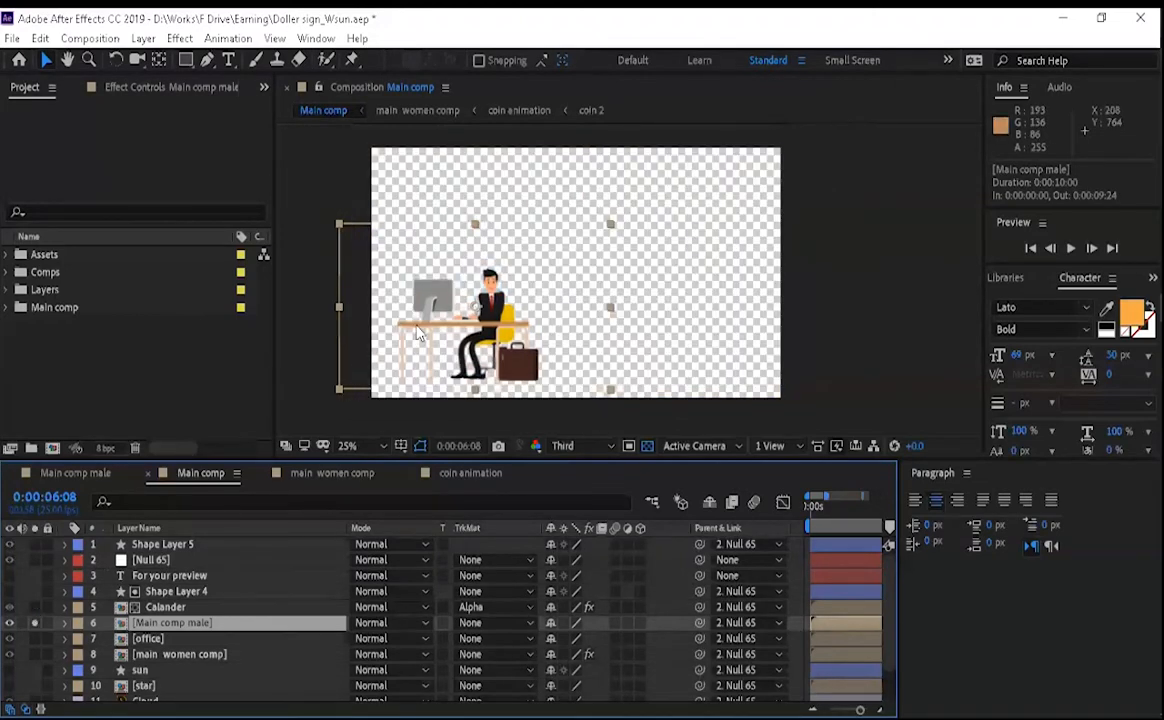
left_click(35, 623)
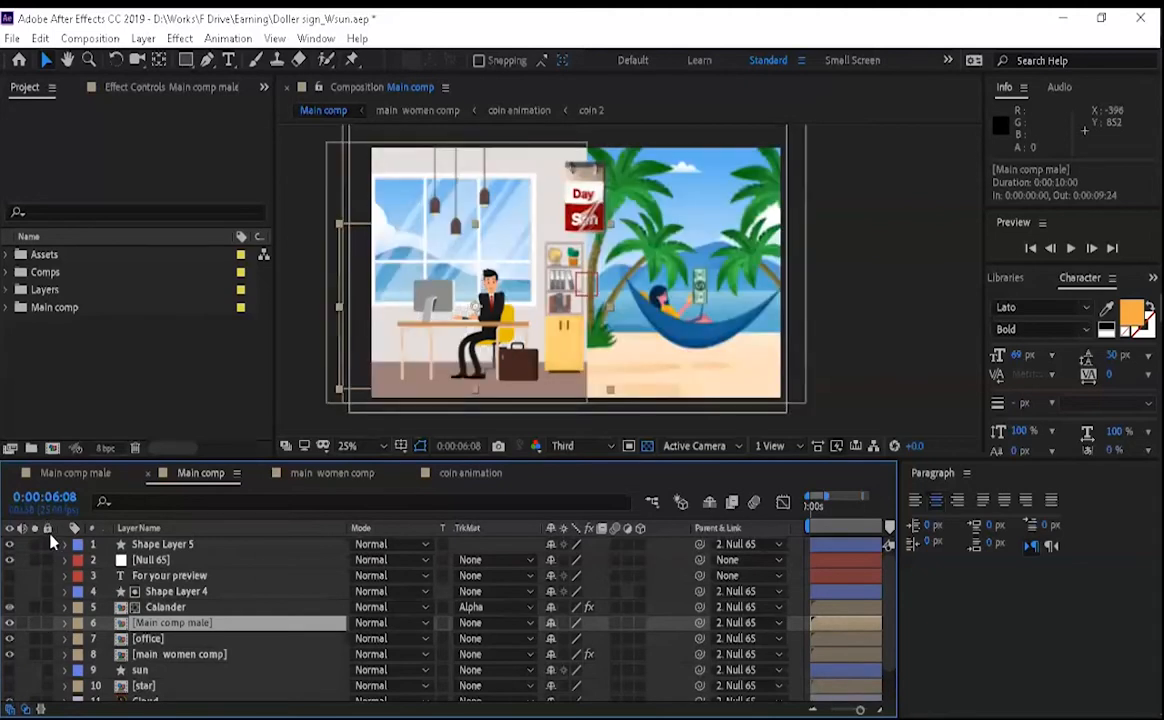
left_click(47, 623)
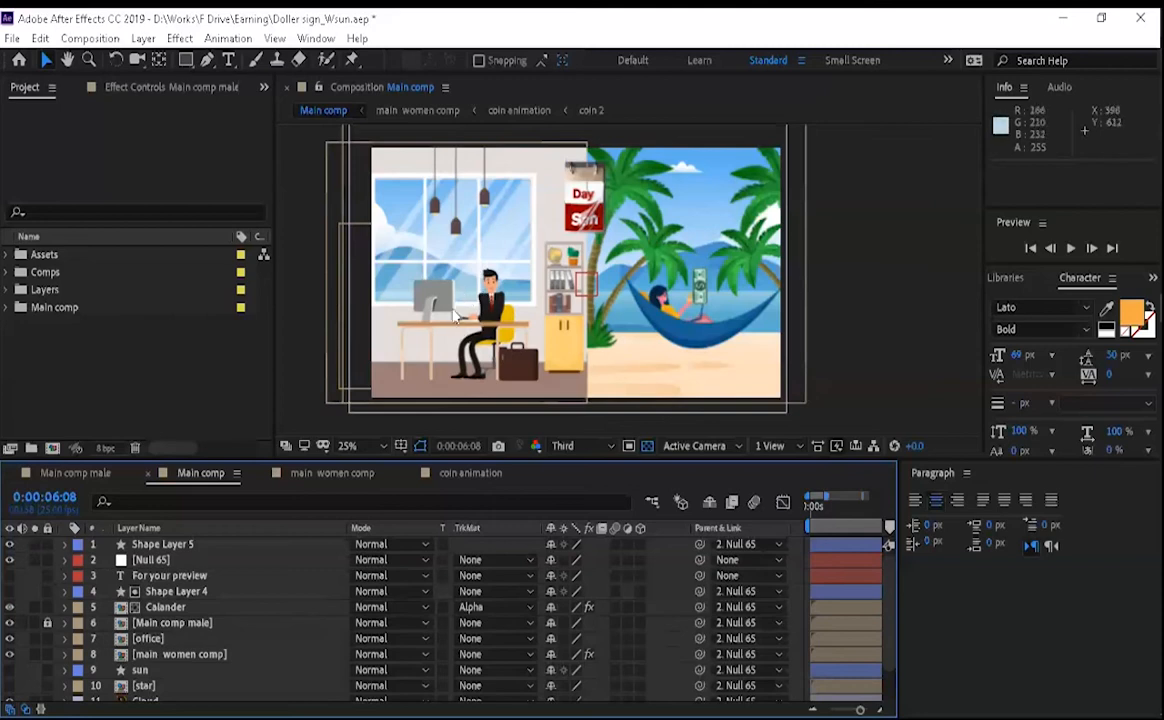
left_click(47, 623)
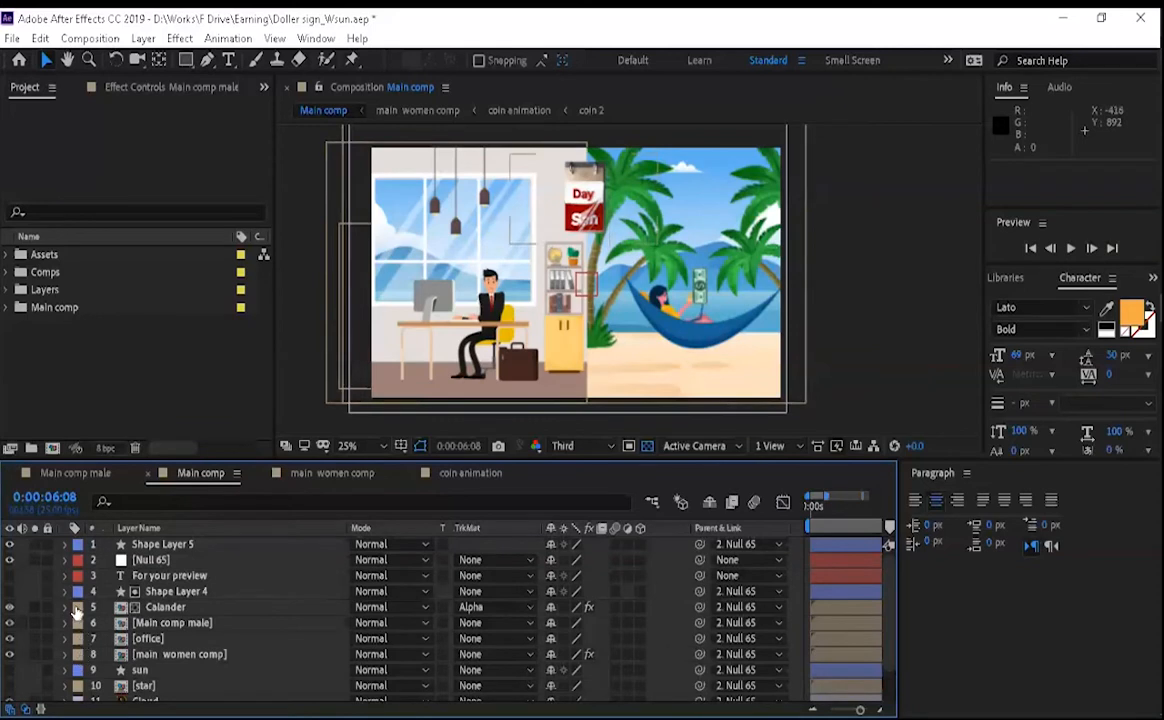
- Select all layers in the main women comp layer's label group, look through the selection and clear it
left_click(77, 654)
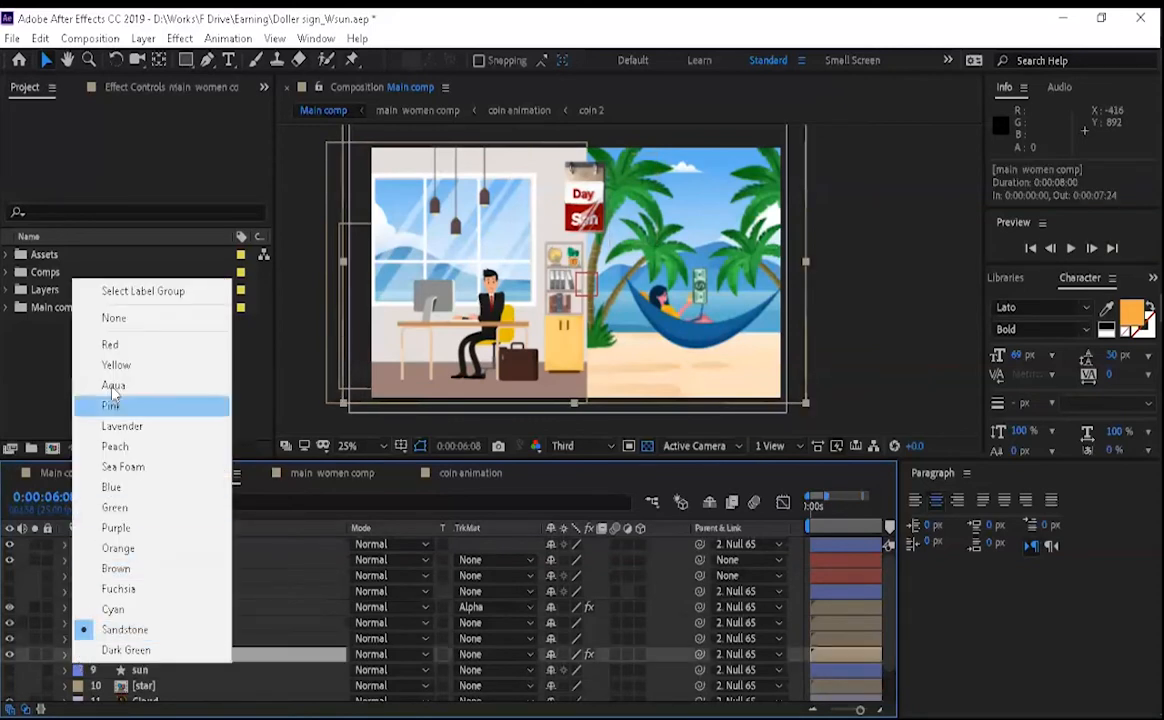
left_click(128, 292)
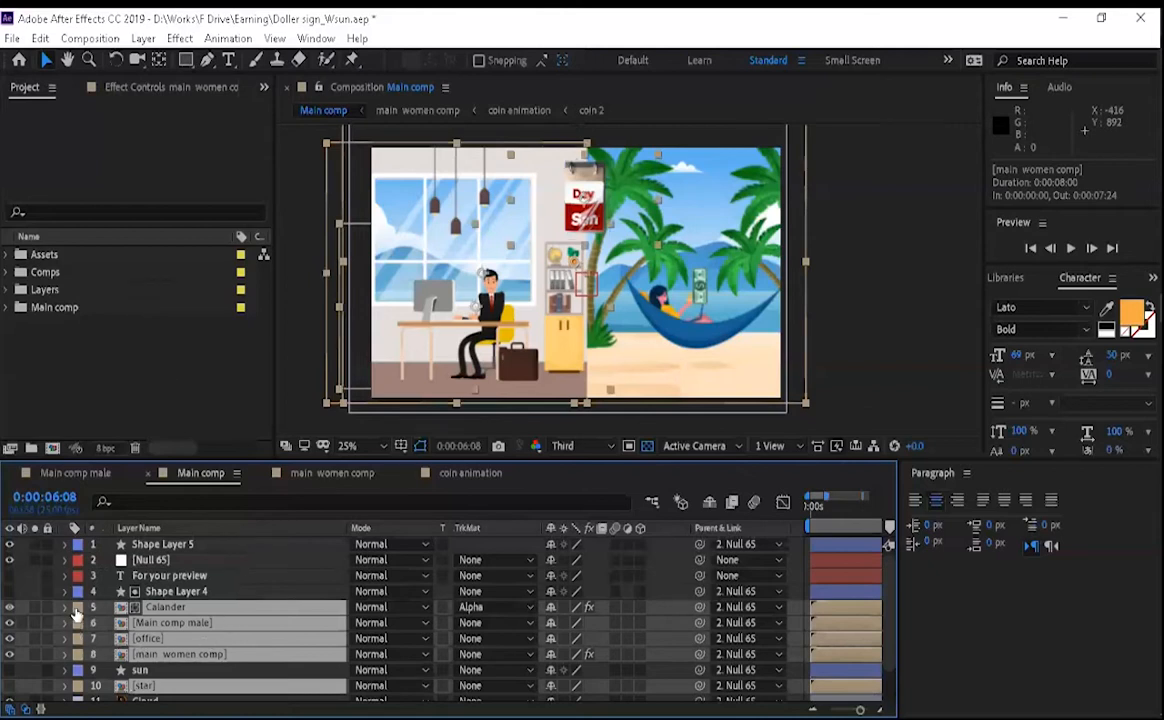
scroll(72, 617, "down", 2)
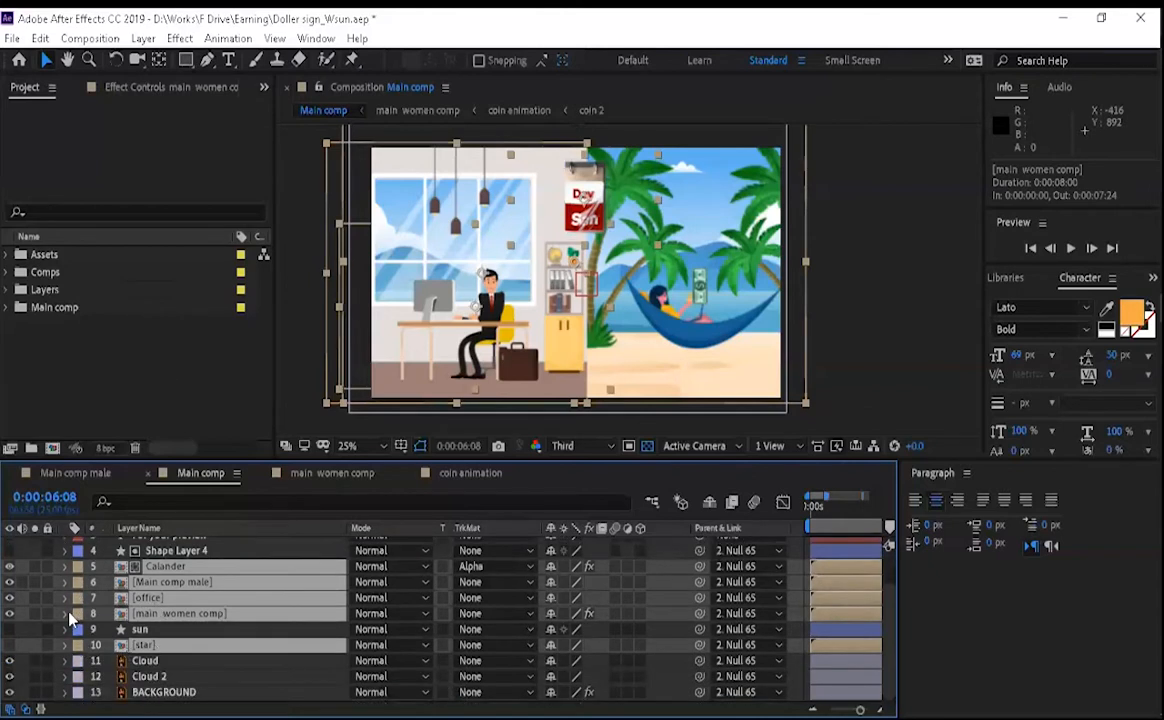
scroll(90, 620, "up", 2)
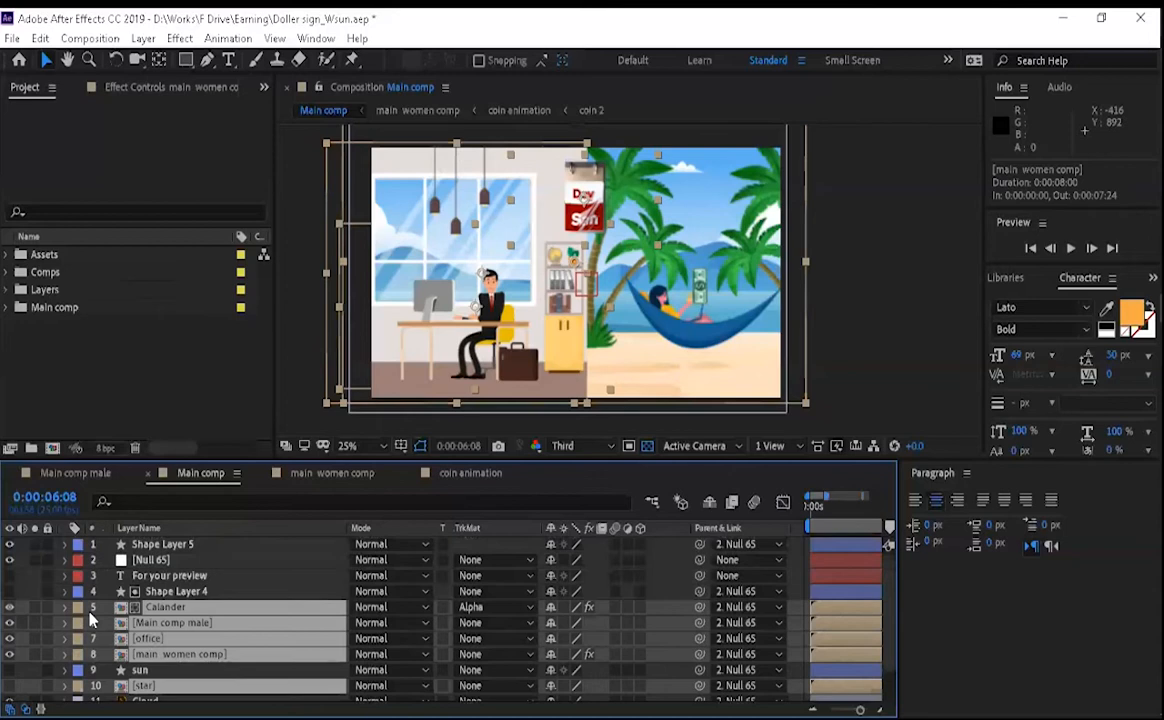
scroll(90, 620, "down", 2)
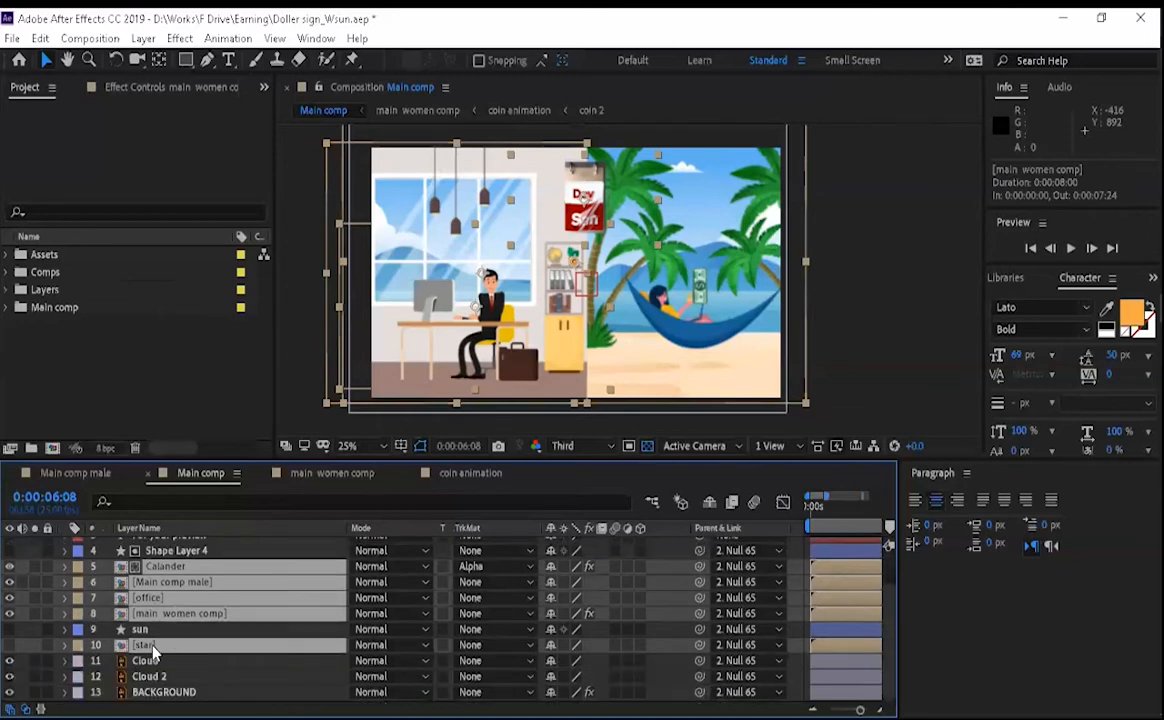
scroll(158, 635, "up", 2)
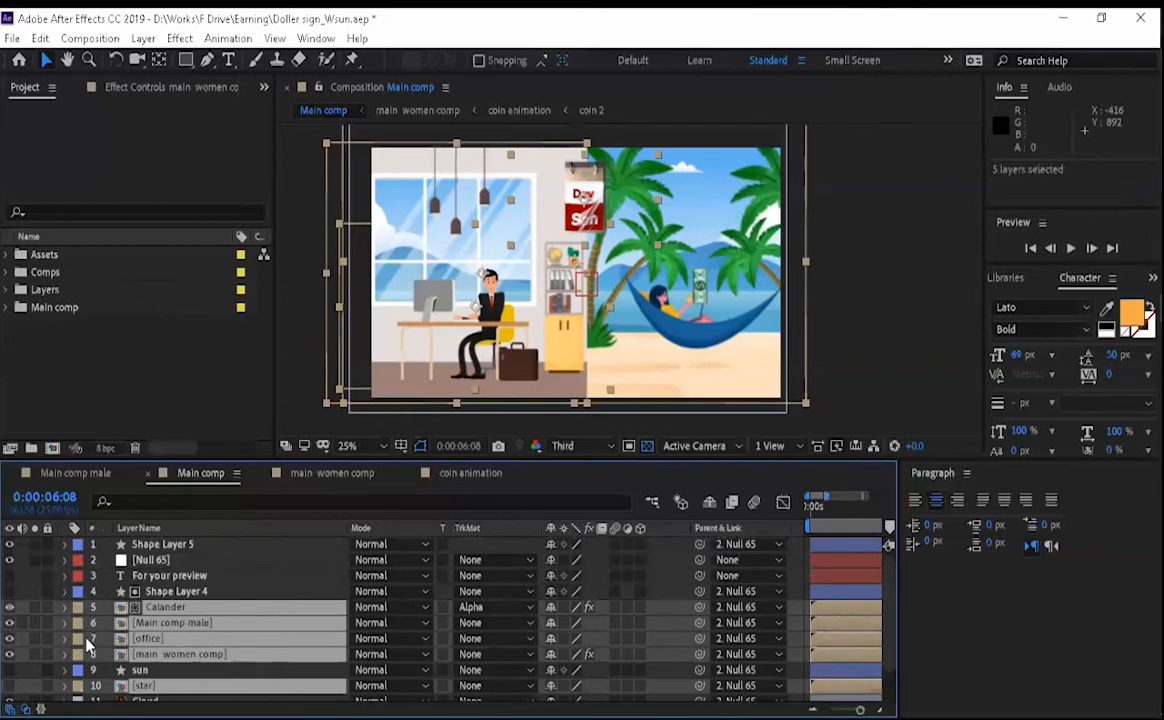
key("F2")
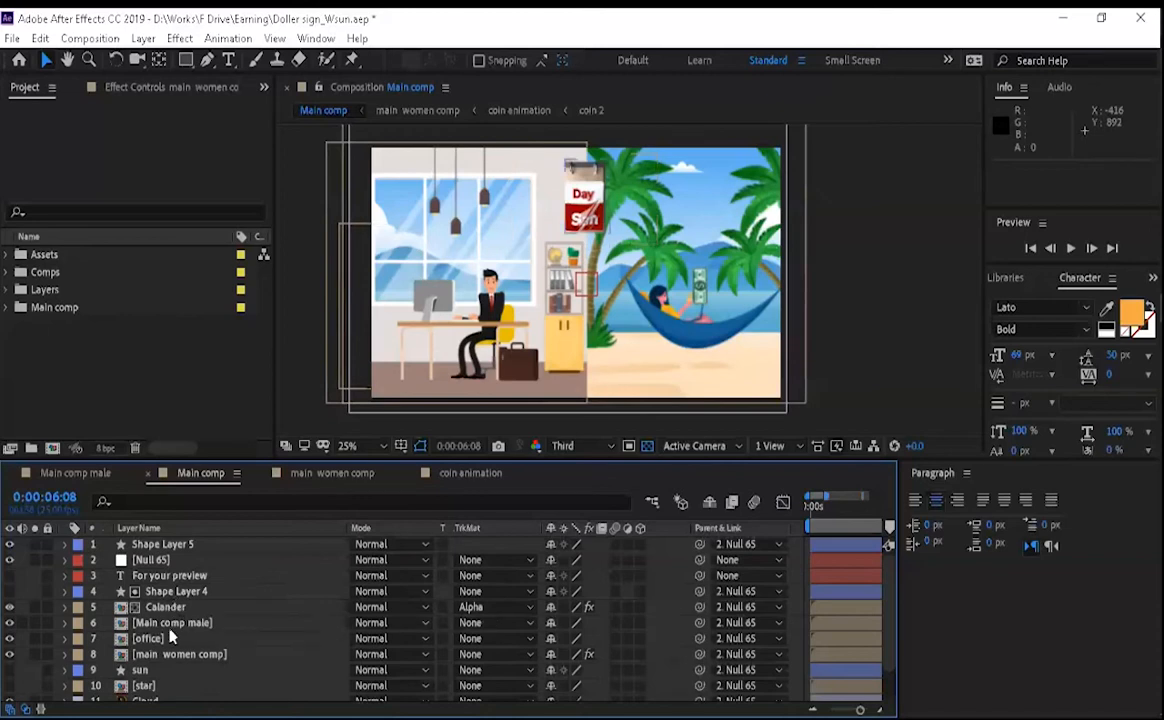
- Mark the Calander, Main comp male, office and main women comp layers as shy, and toggle shy-layer hiding on and off
left_click(549, 607)
left_click(551, 623)
left_click(551, 640)
left_click(550, 655)
left_click(550, 607)
left_click(709, 503)
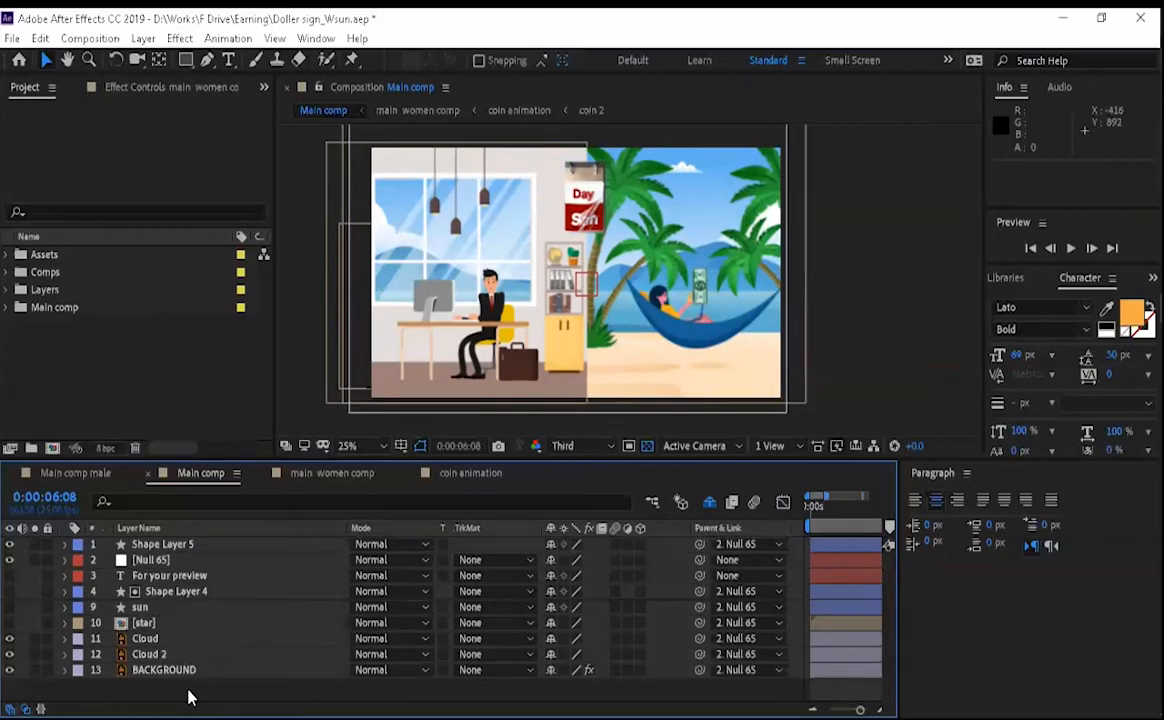
left_click(709, 503)
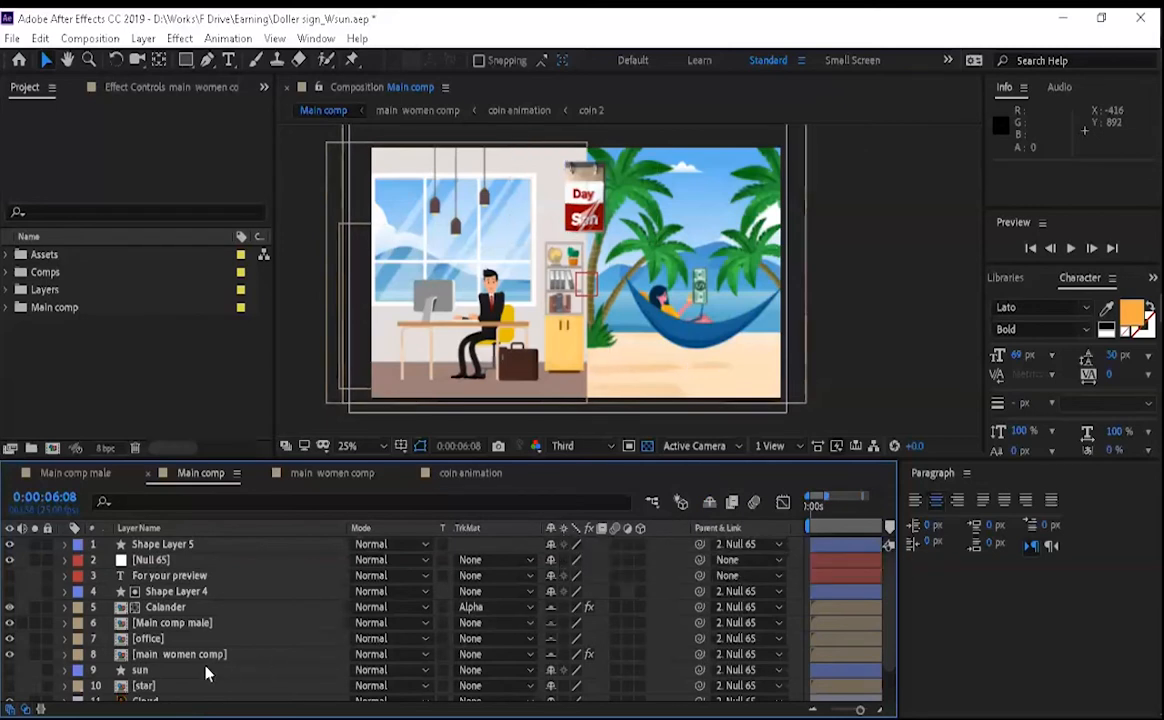
- Display the effect controls of the main women comp layer to examine its Curves effect
scroll(193, 674, "down", 2)
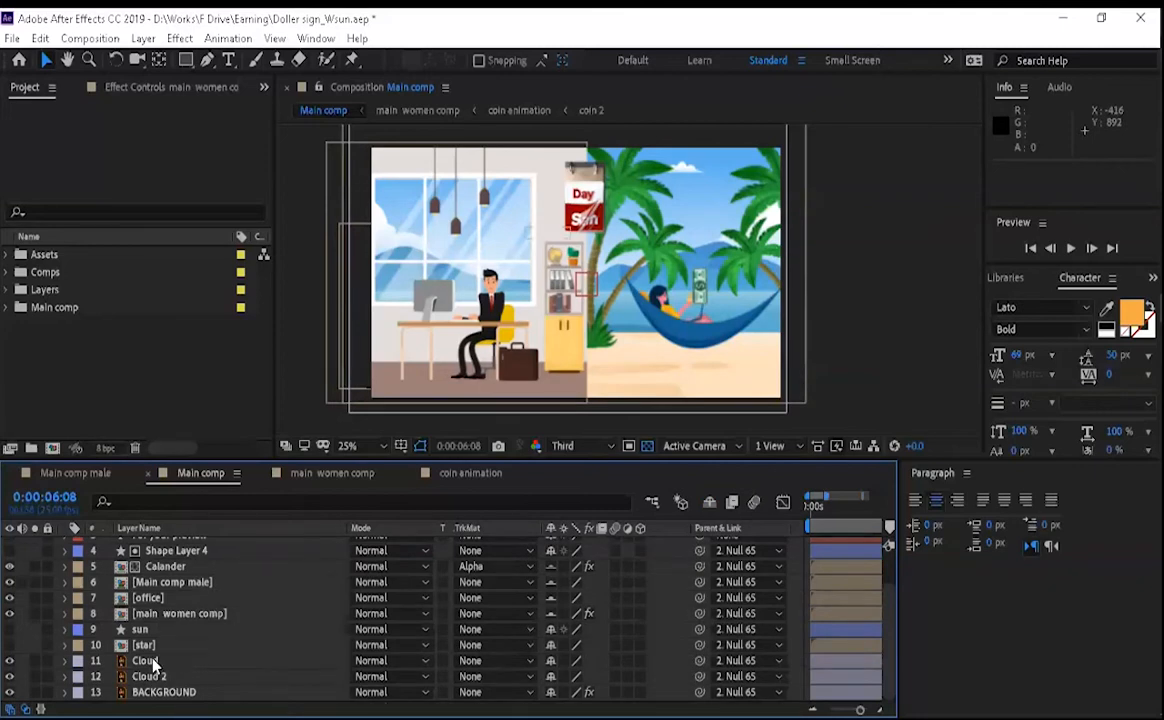
left_click(150, 663)
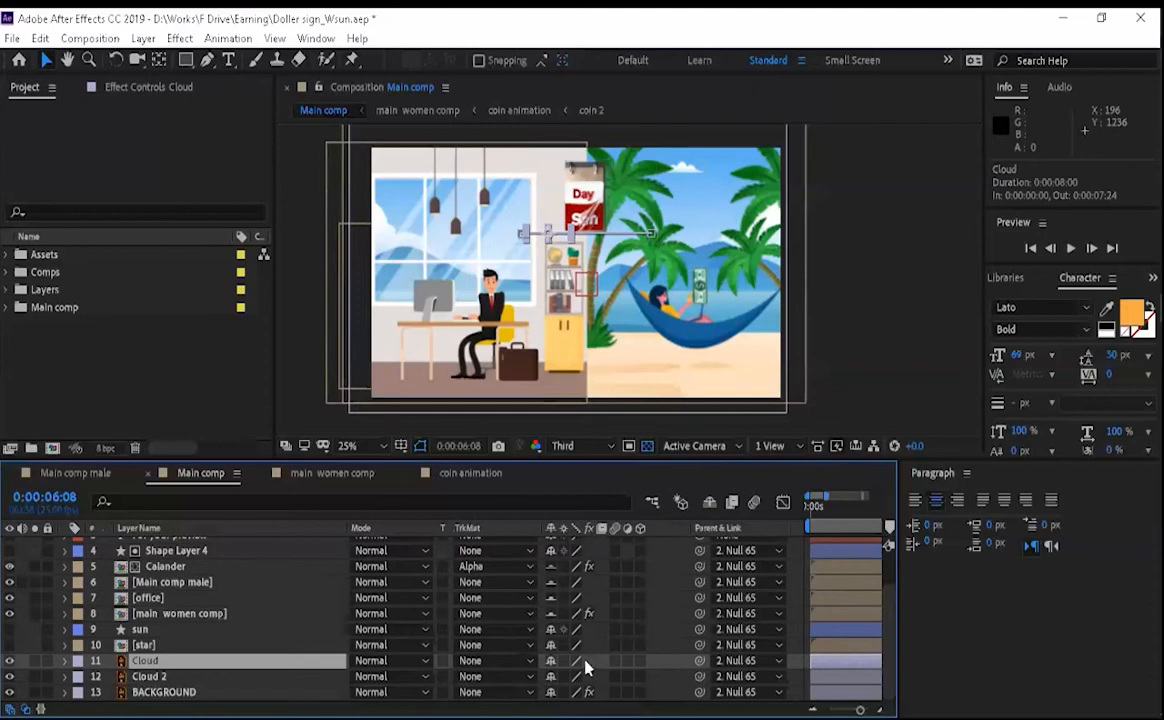
left_click(205, 614)
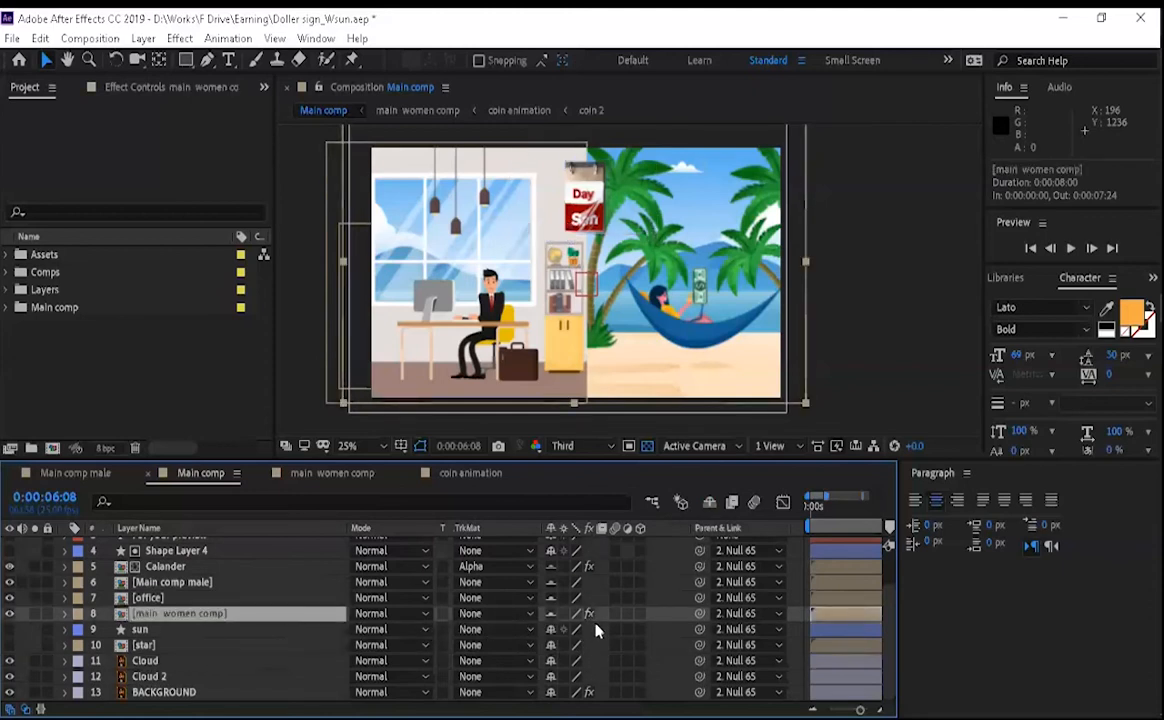
left_click(174, 88)
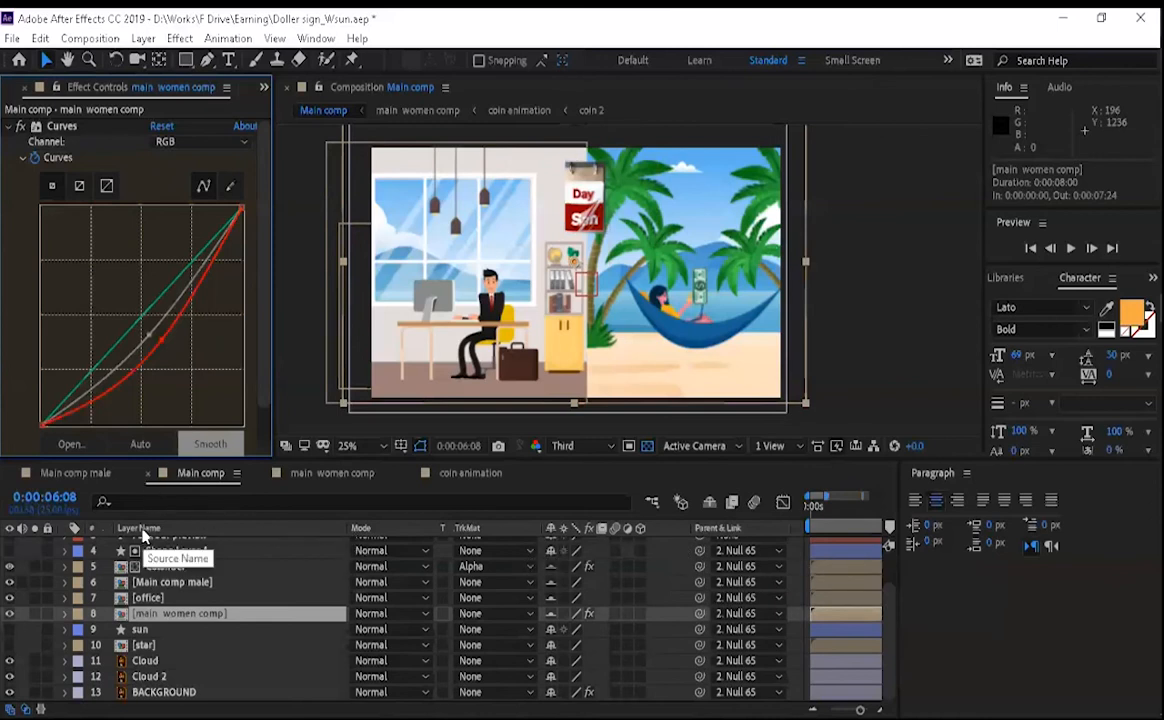
- Switch the time display to frame numbers and, with transfer controls collapsed, zoom the timeline out to the entire composition
left_click(137, 501)
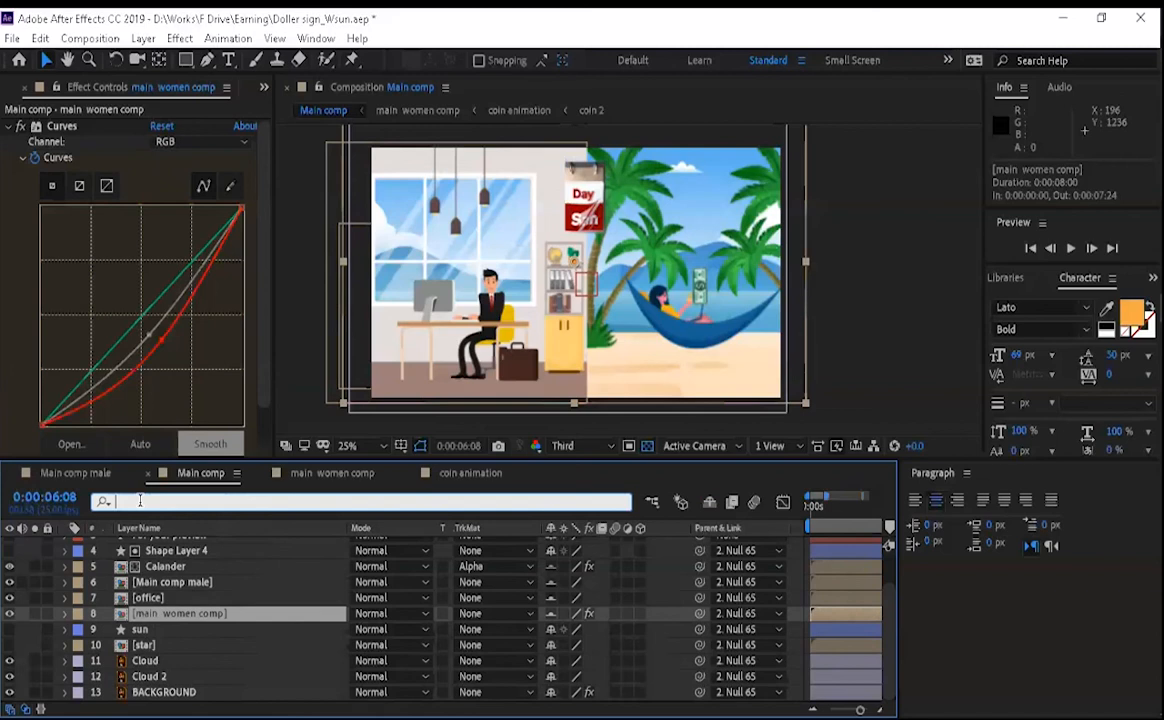
left_click(48, 500, "ctrl")
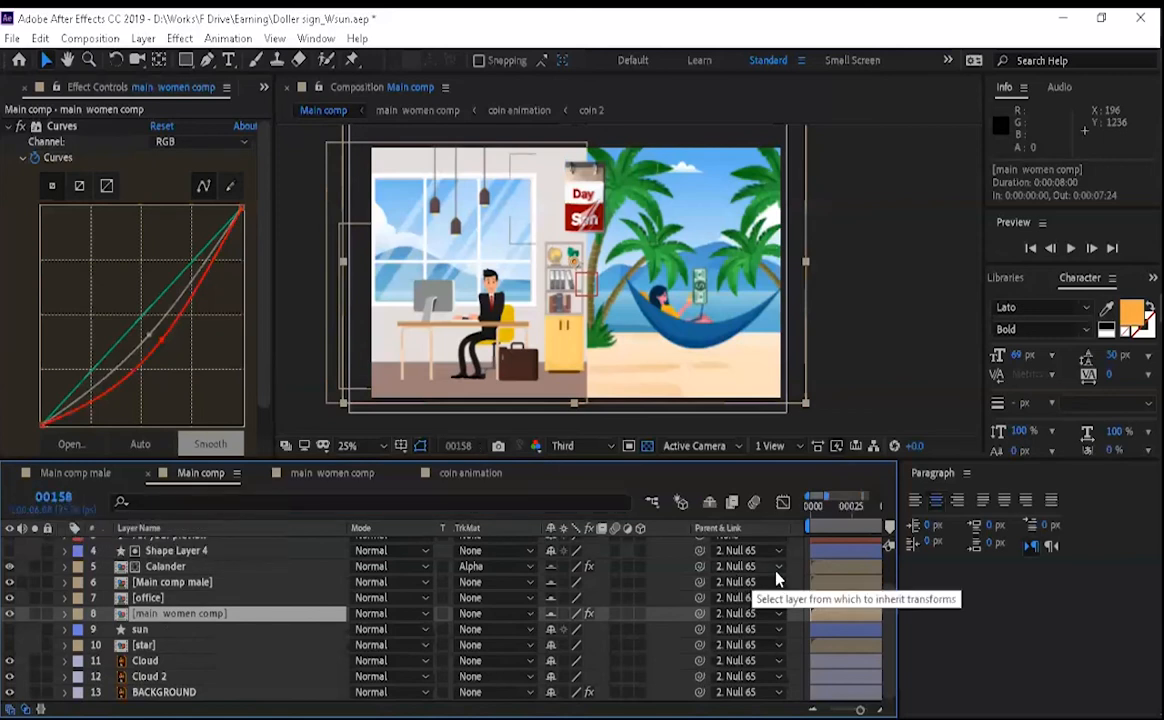
left_click(27, 702)
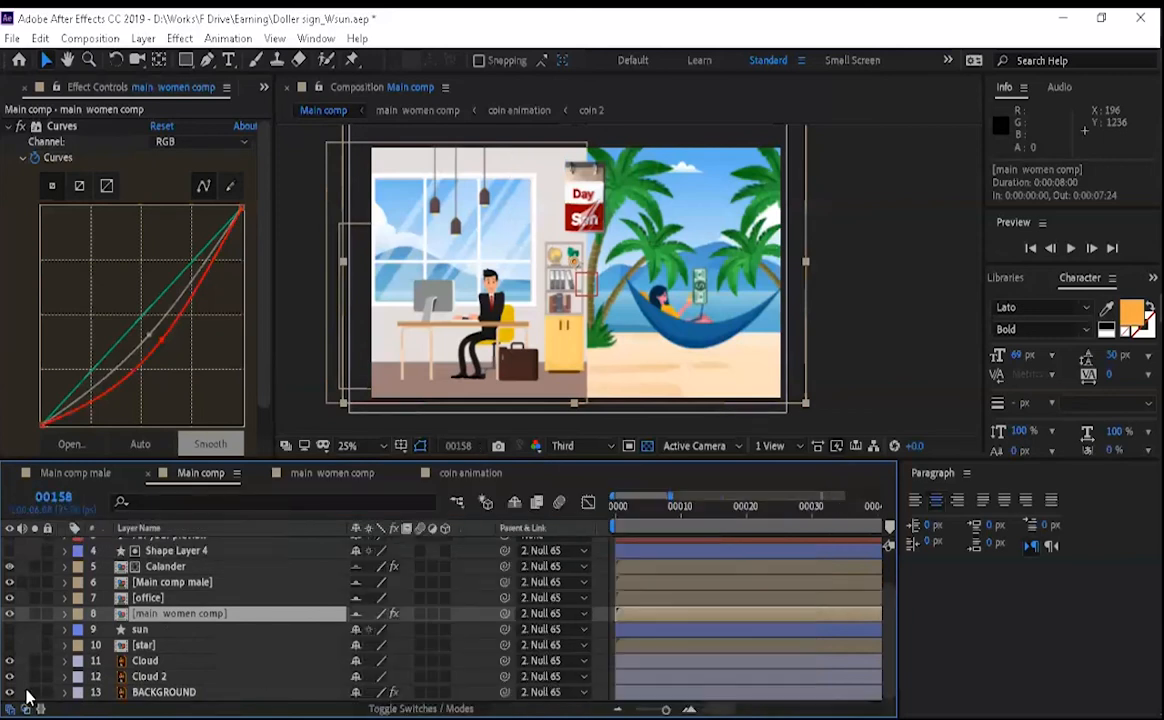
left_click_drag(664, 707, 634, 708)
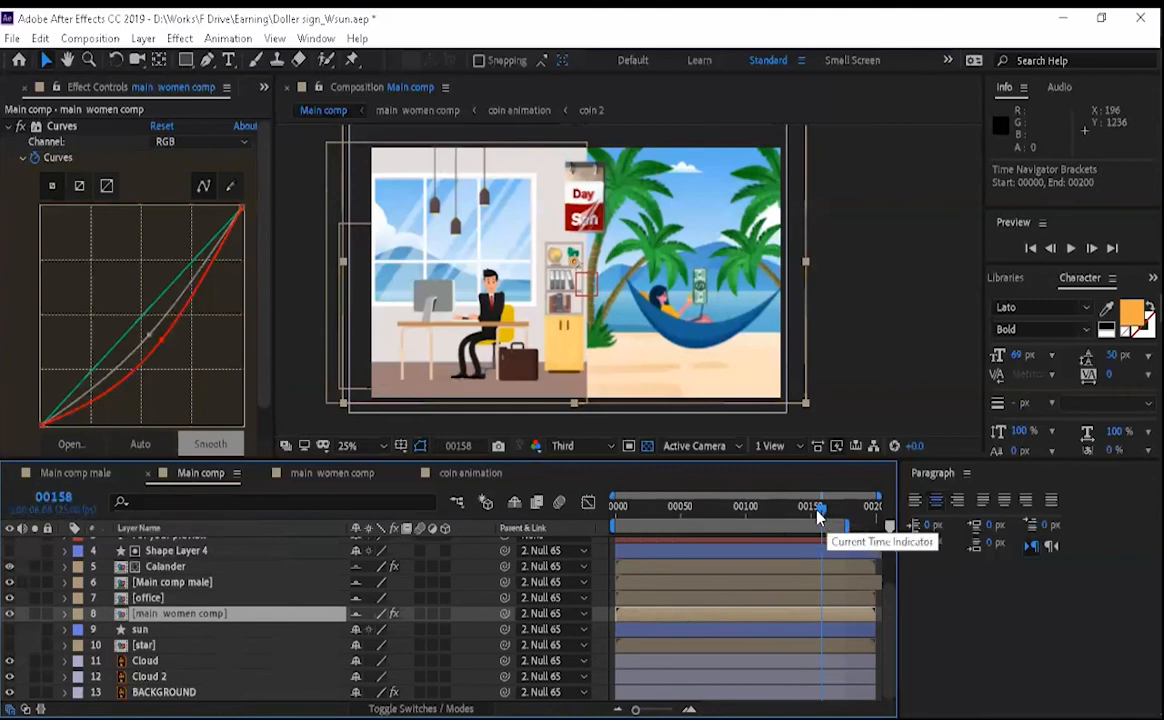
- Toggle the time display to timecode and back to frame numbers
left_click(60, 498, "ctrl")
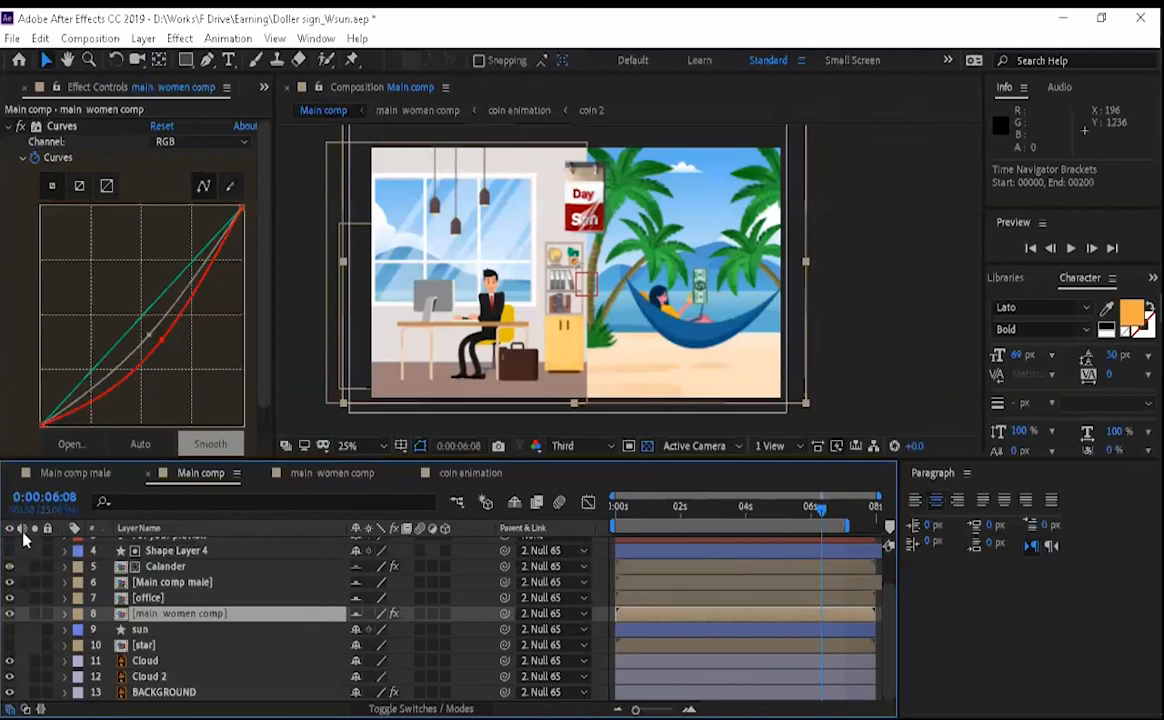
left_click(62, 499, "ctrl")
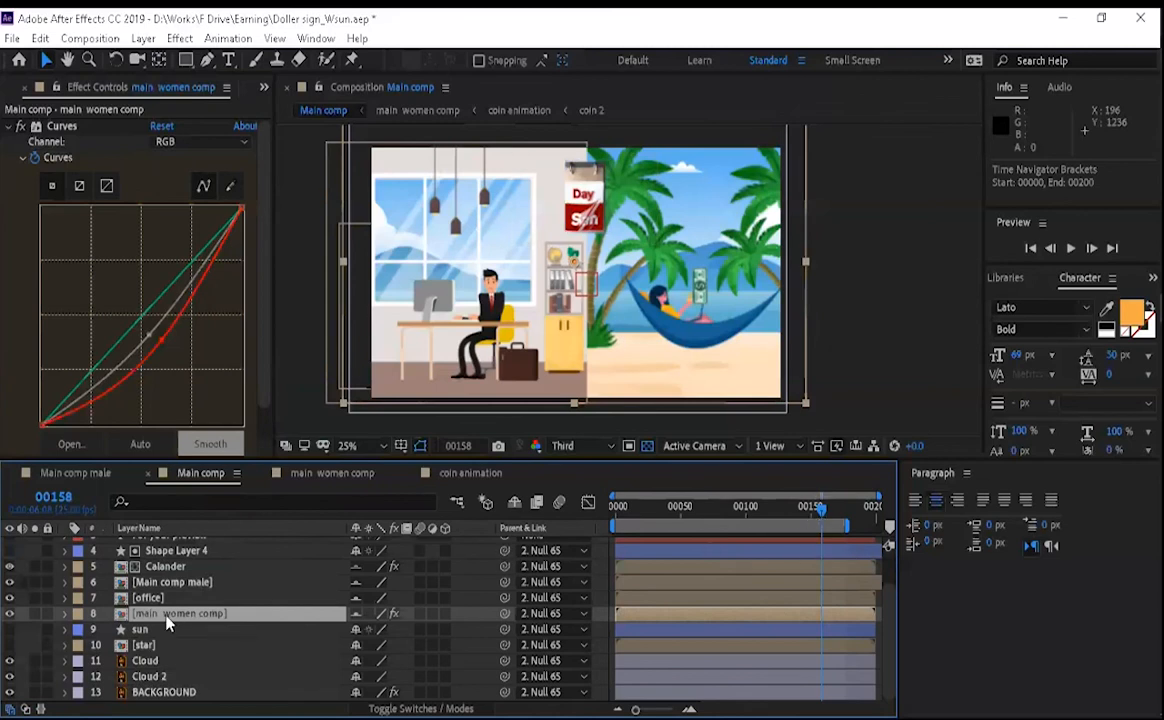
- Expand and collapse the timeline's layer switches and transfer controls, leaving both sets of columns hidden
left_click(26, 707)
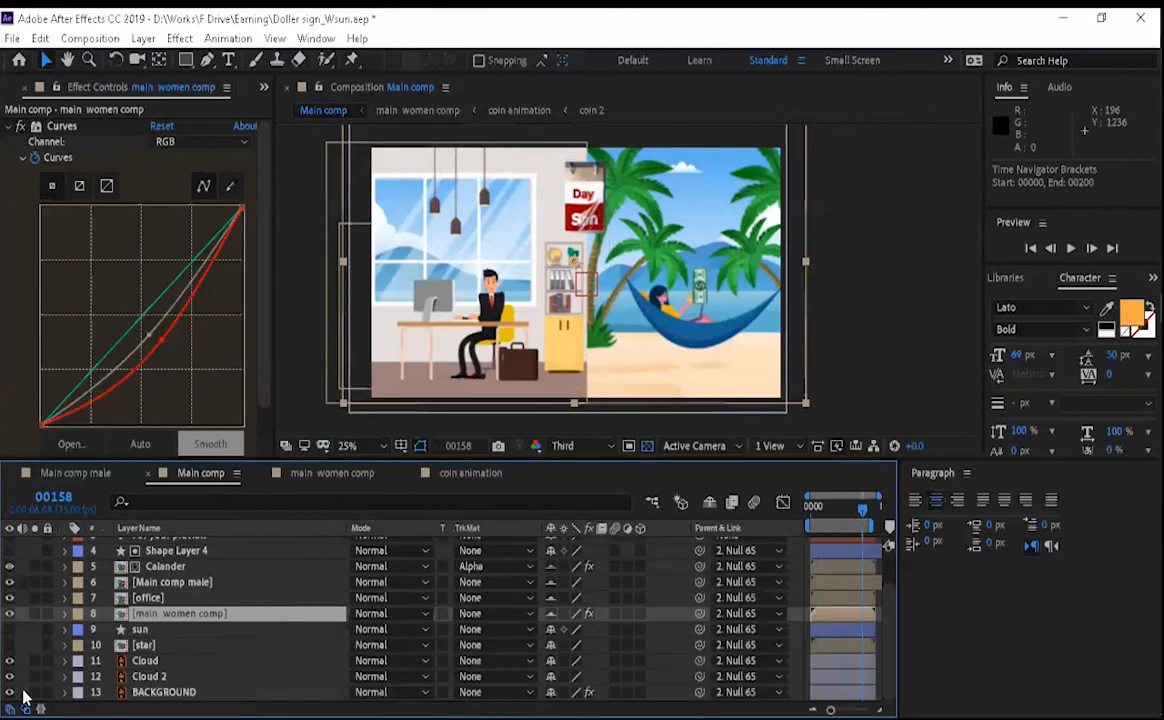
left_click(25, 705)
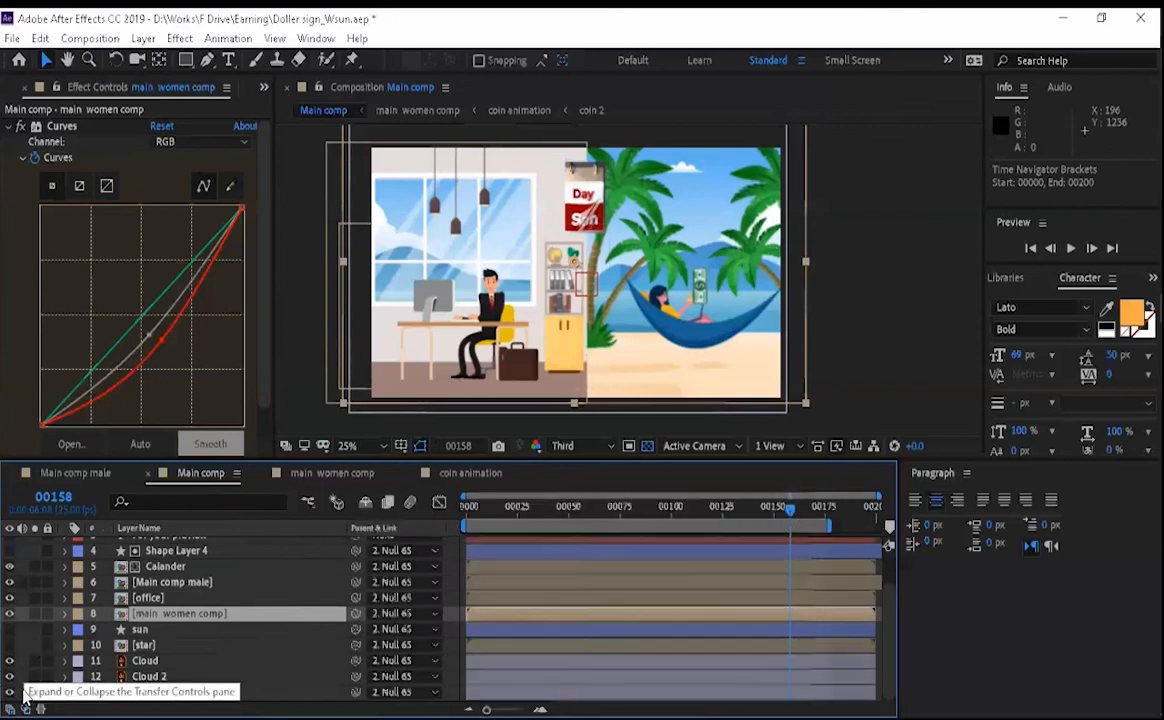
left_click(8, 706)
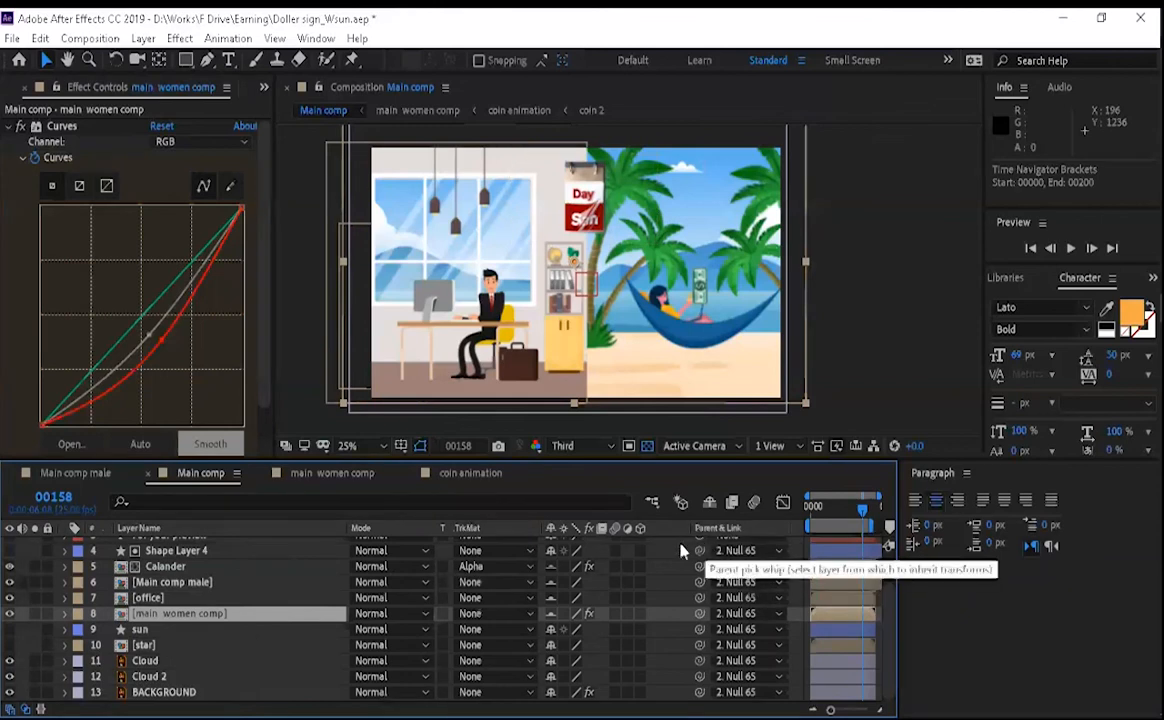
key("F4")
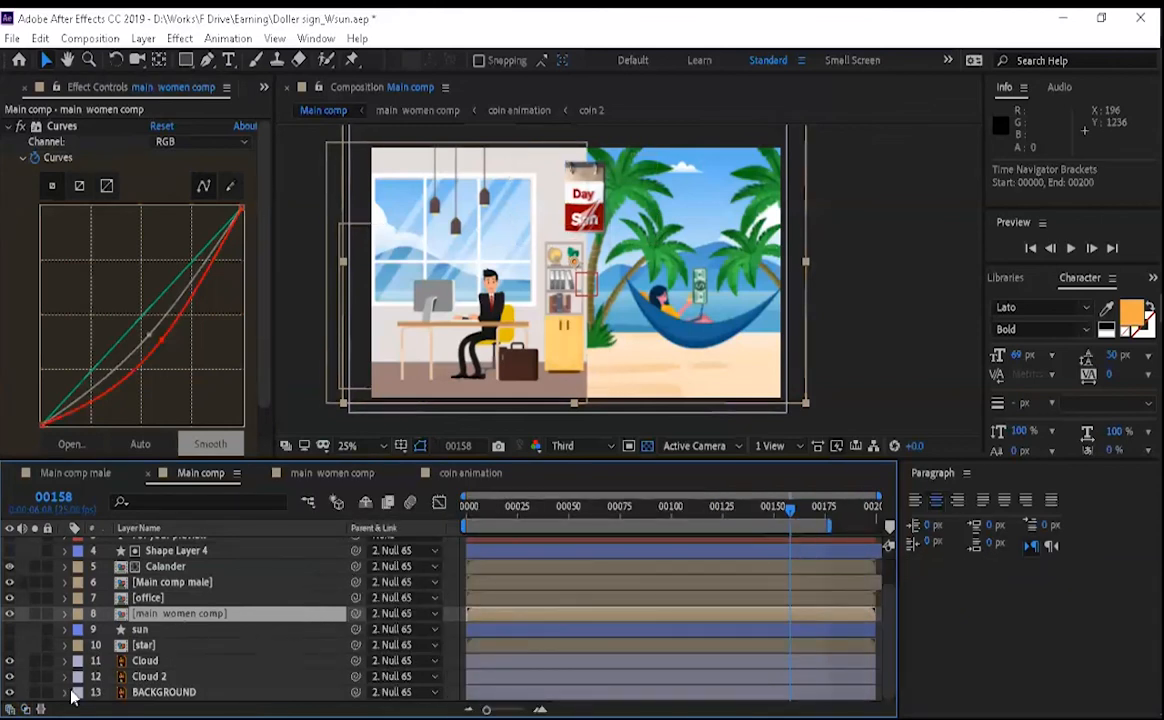
left_click(40, 707)
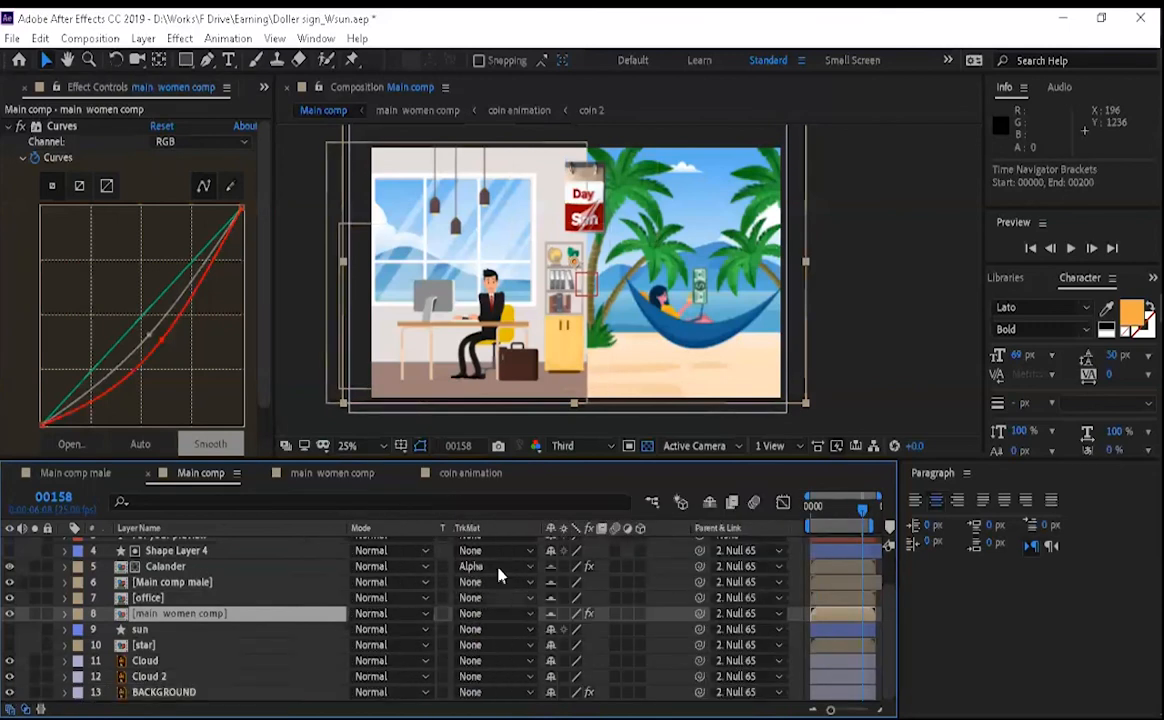
key("F4")
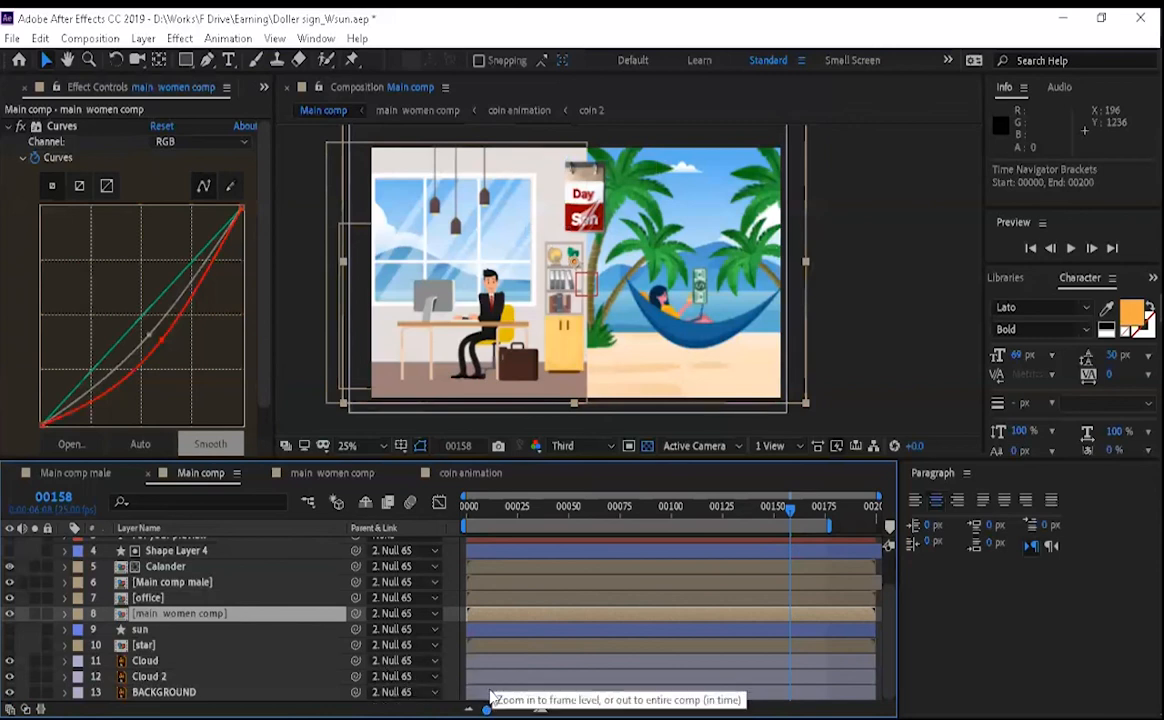
mouse_move(488, 694)
left_mouse_down()
mouse_move(532, 697)
mouse_move(482, 697)
left_mouse_up()
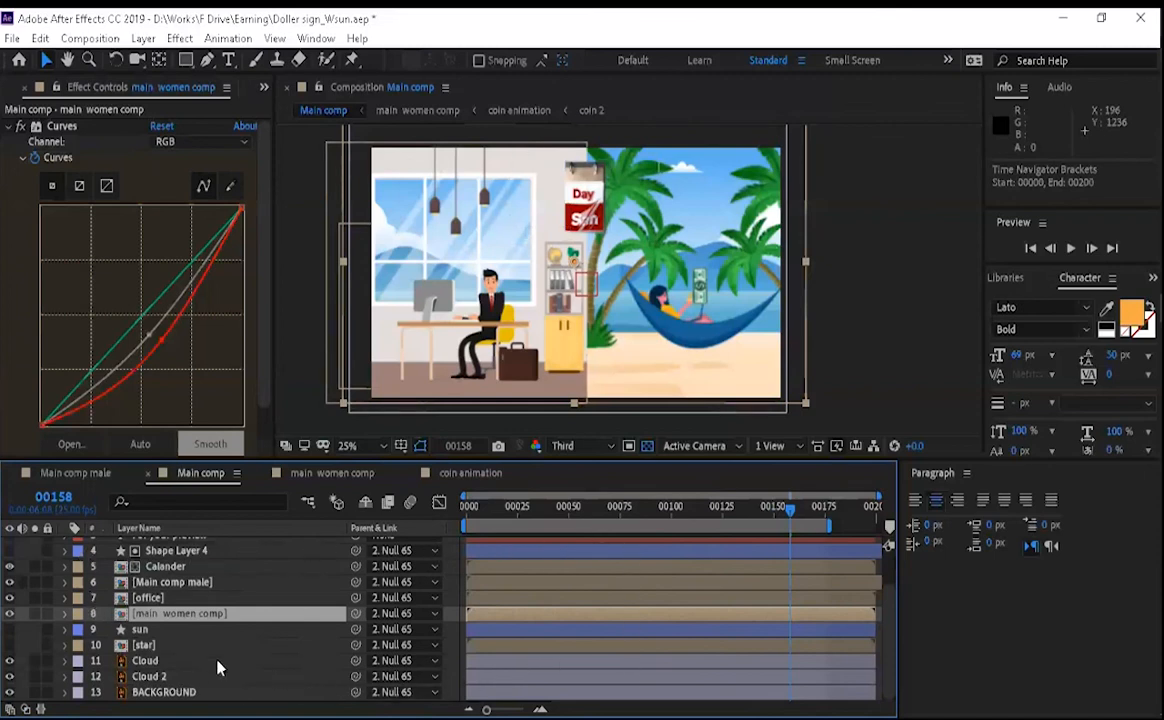
scroll(257, 563, "up", 2)
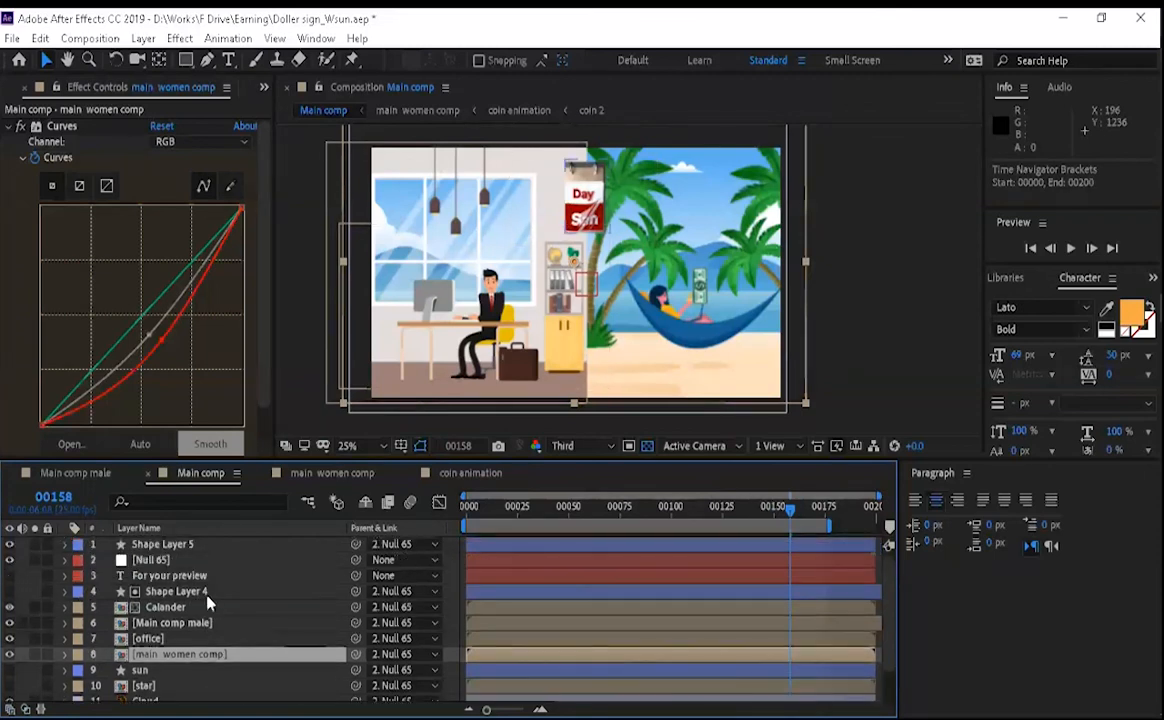